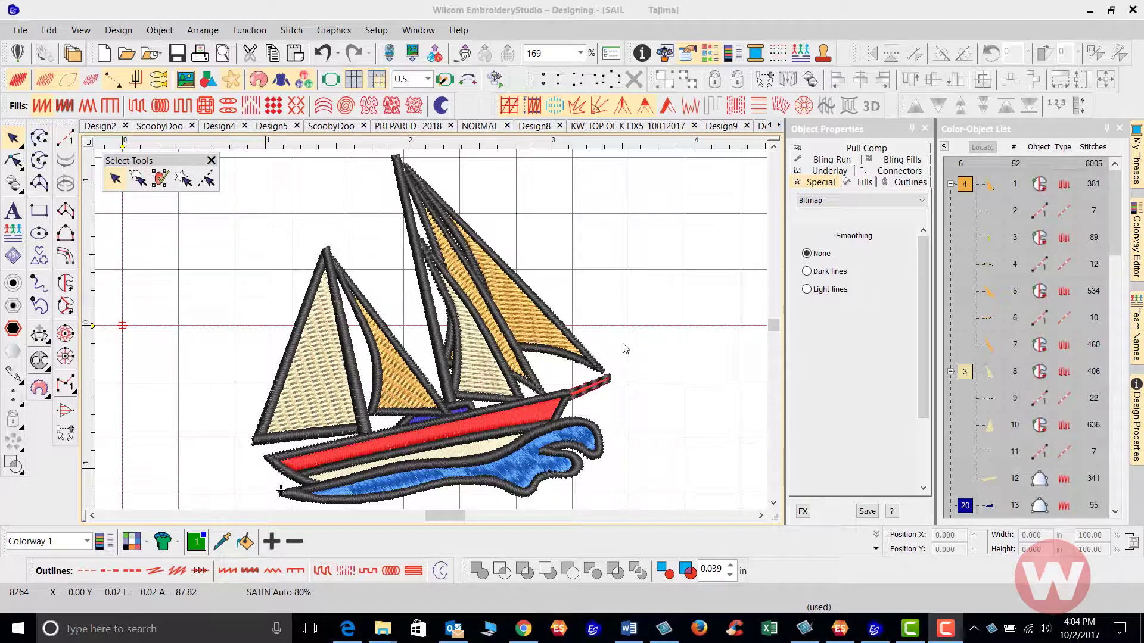
# Step: Start a new lettering object and open the Insert Symbol picker for its text
pyautogui.click(12, 212)
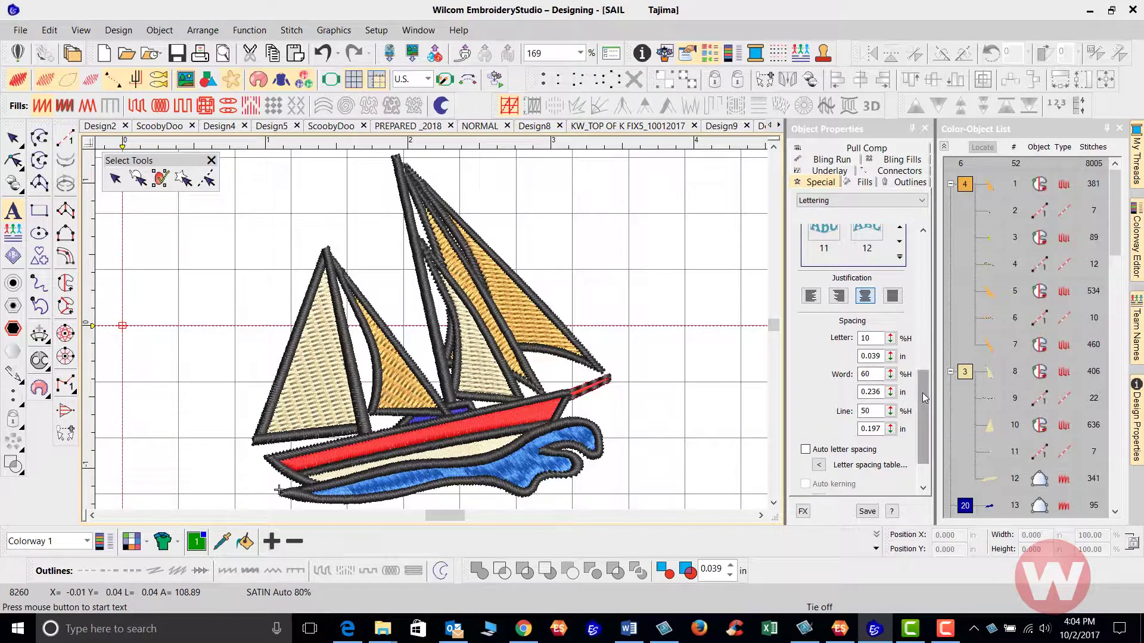
pyautogui.moveTo(923, 392); pyautogui.dragTo(921, 248)
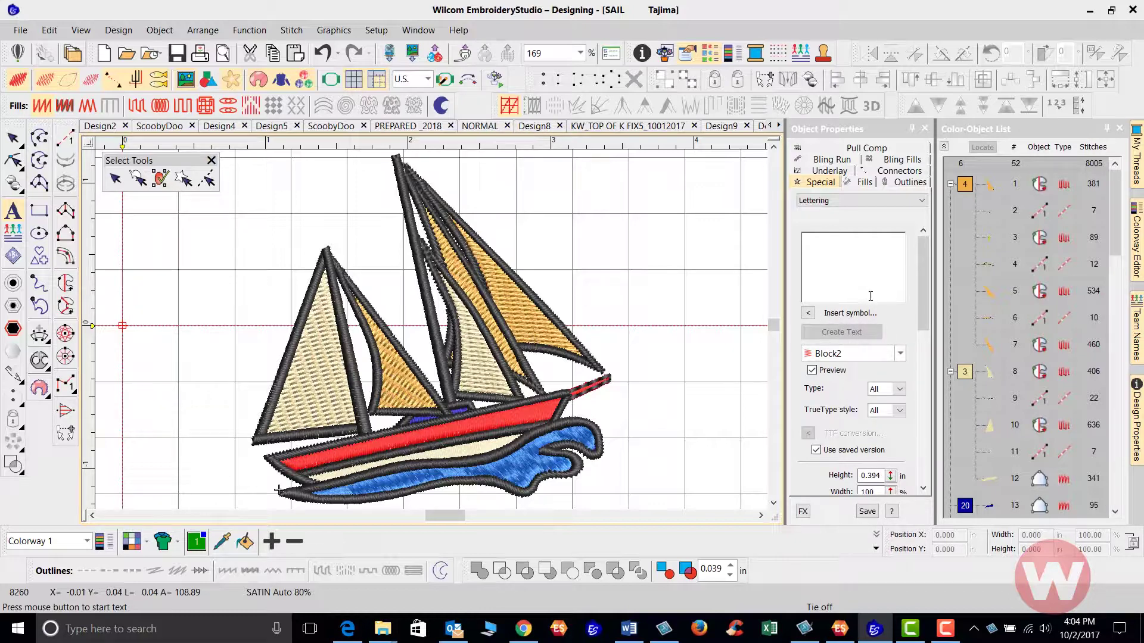
pyautogui.click(808, 314)
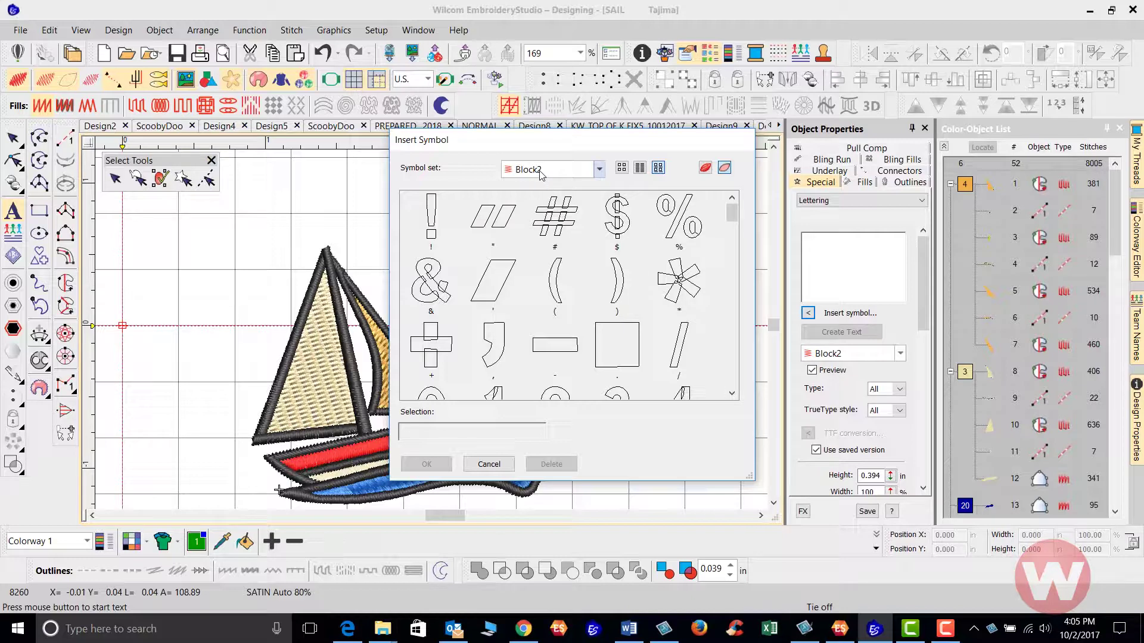
# Step: Browse the Insert Symbol dialog's Symbol set list down toward the Run Block font
pyautogui.click(600, 173)
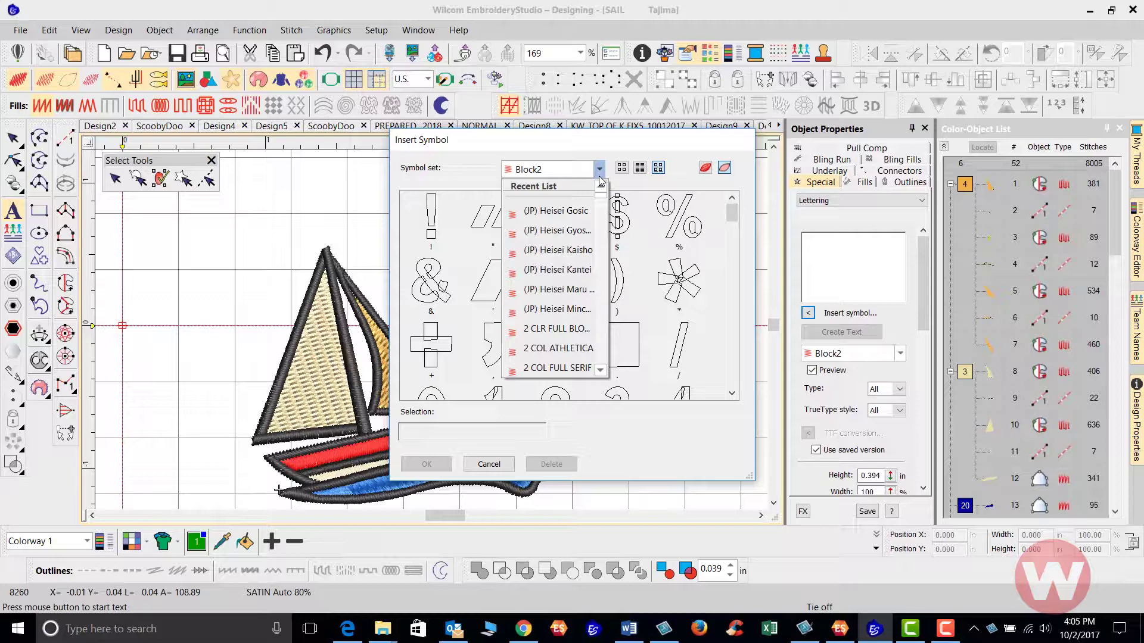
pyautogui.scroll(-10, 600, 180)
pyautogui.press('Return')
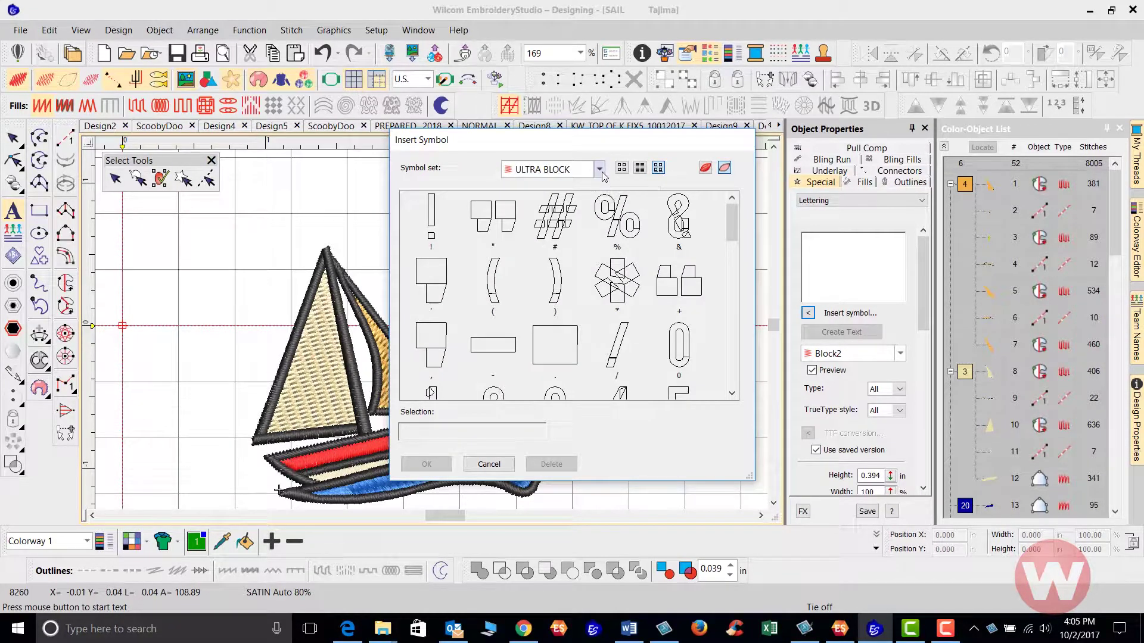
pyautogui.click(602, 171)
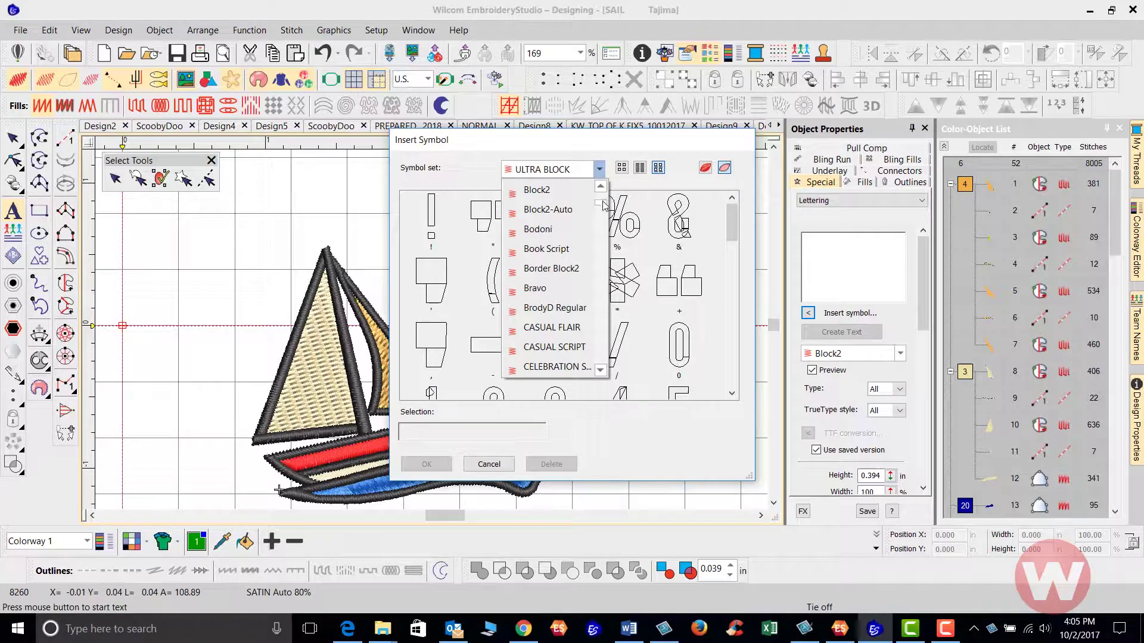
pyautogui.moveTo(602, 202)
pyautogui.mouseDown()
pyautogui.moveTo(603, 243)
pyautogui.moveTo(605, 221)
pyautogui.mouseUp()
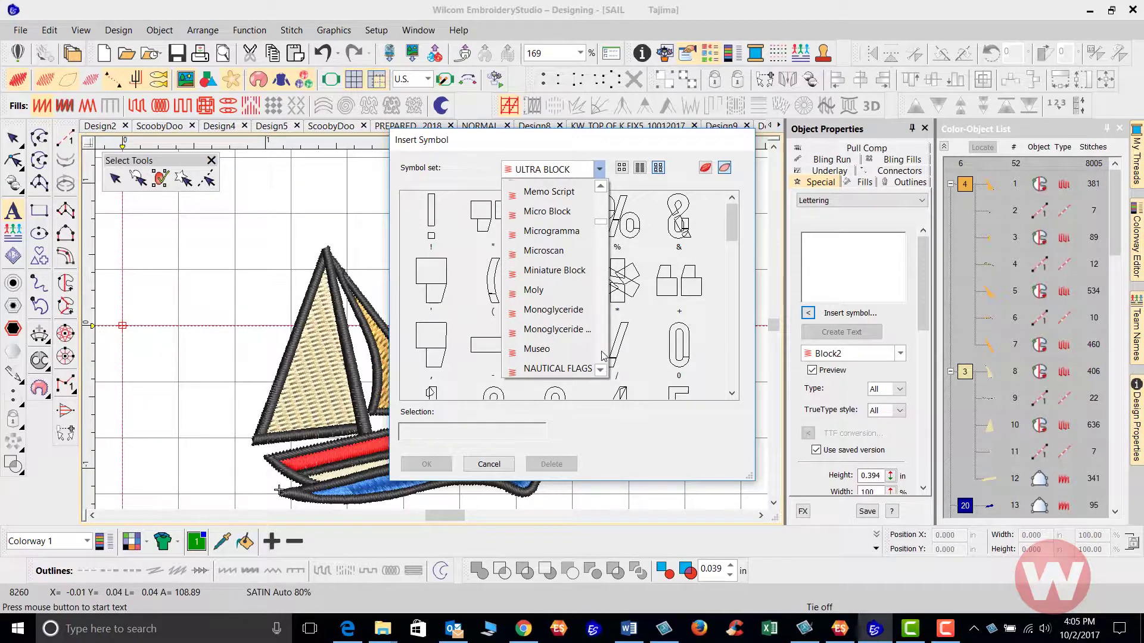
pyautogui.scroll(-3, 603, 353)
pyautogui.scroll(-3, 603, 355)
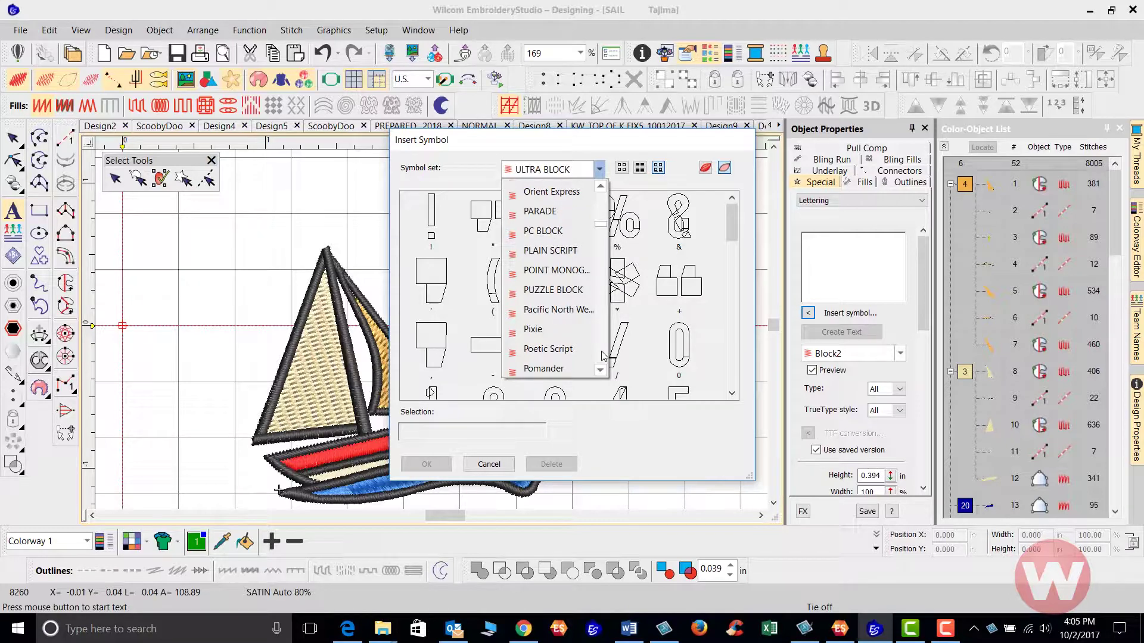
pyautogui.scroll(-3, 603, 355)
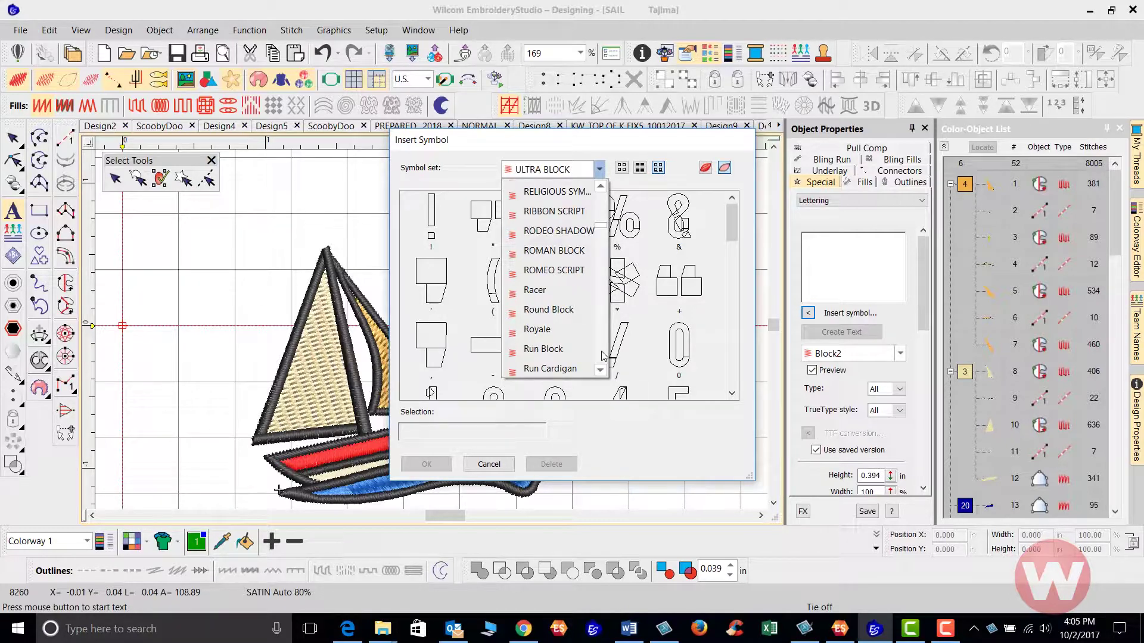
# Step: Select the Run Block symbol set and insert its ® symbol into the lettering text
pyautogui.click(547, 351)
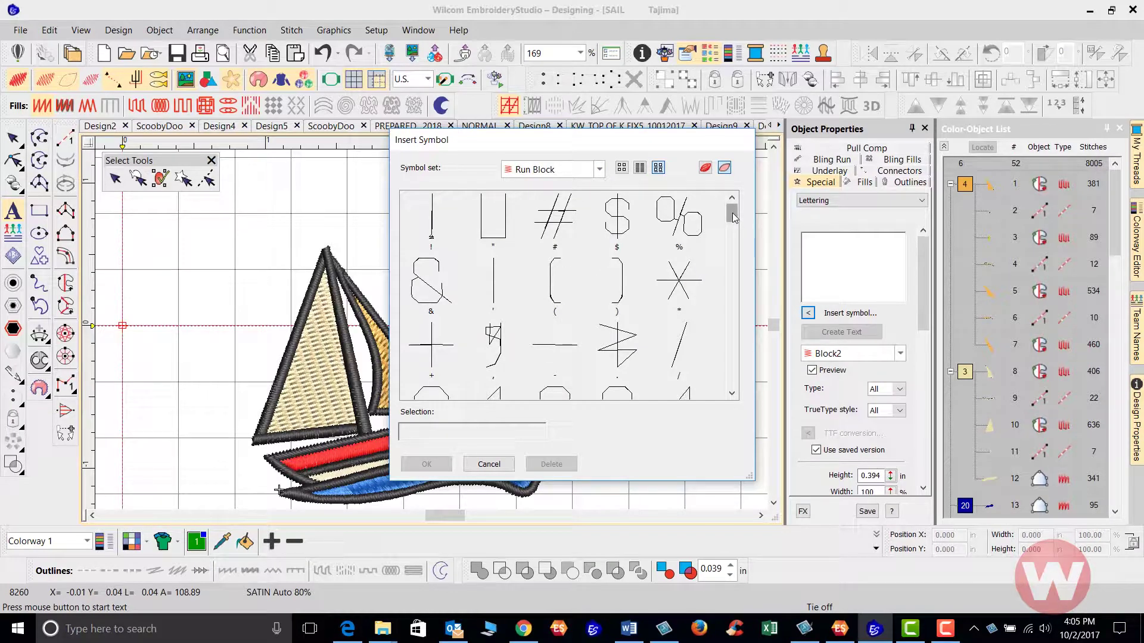
pyautogui.moveTo(734, 219); pyautogui.dragTo(725, 305)
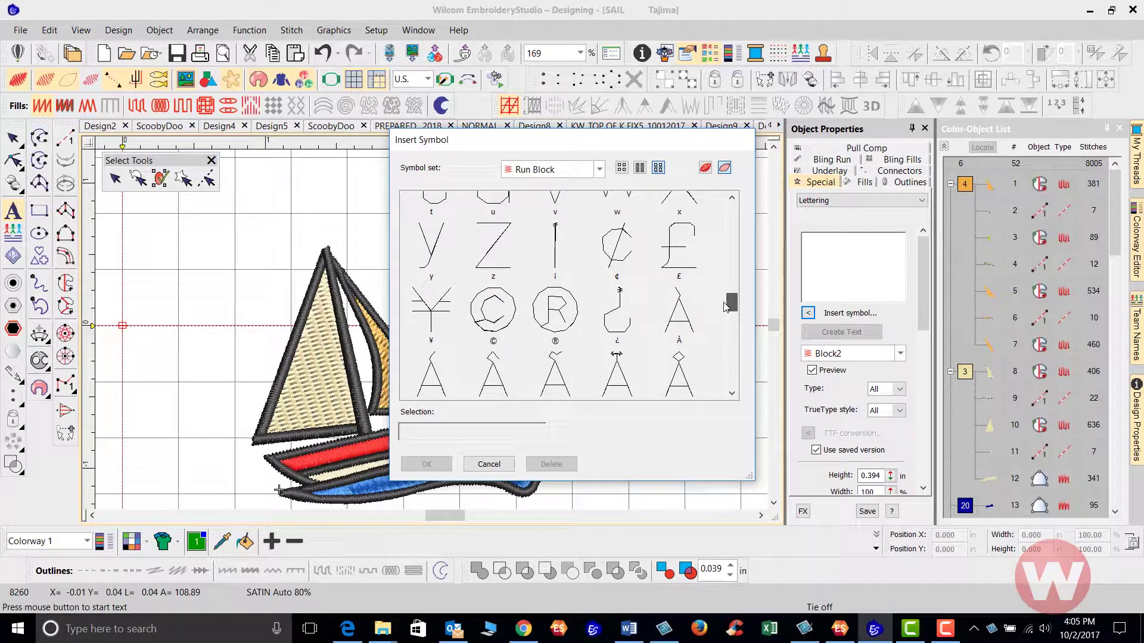
pyautogui.click(561, 310)
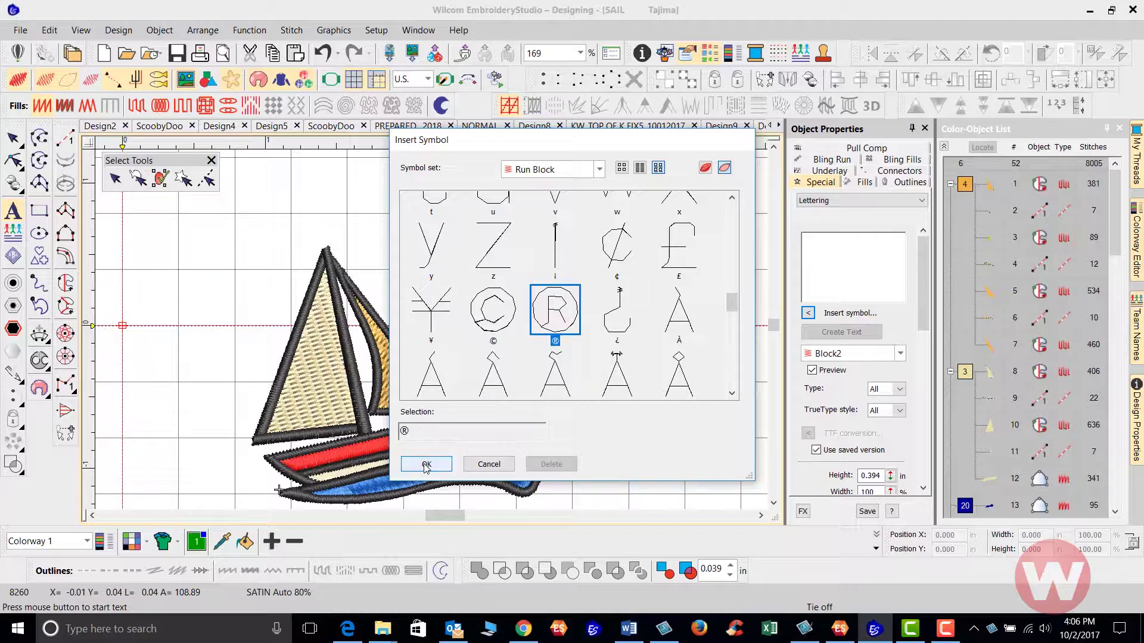
pyautogui.click(426, 465)
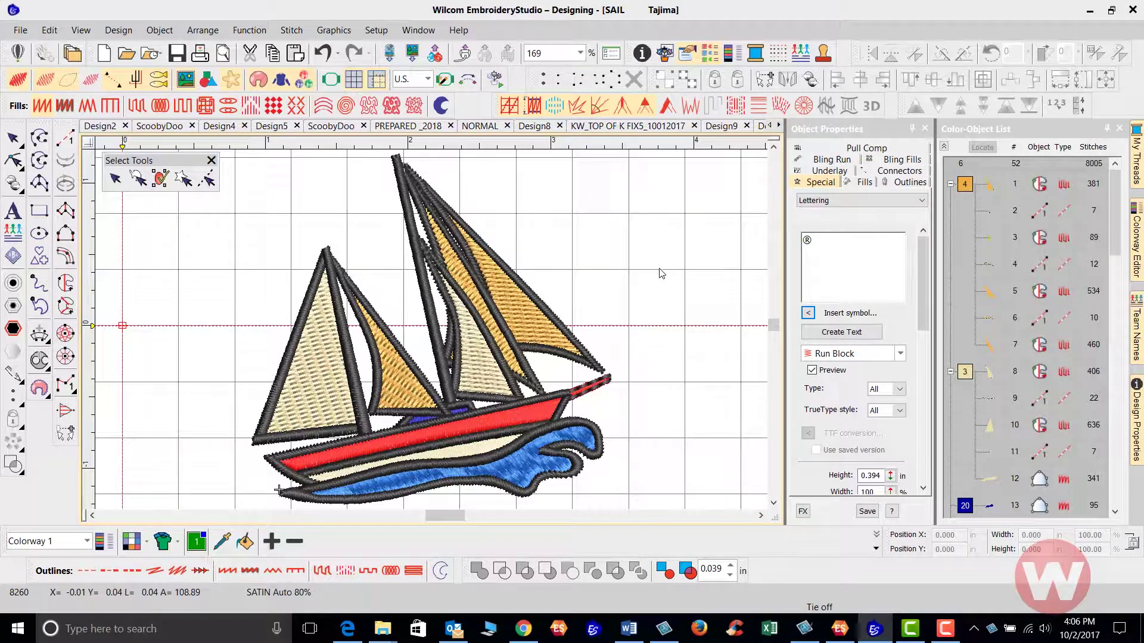
# Step: Create the ® lettering on the blue wave and move it right beside the waves
pyautogui.click(837, 334)
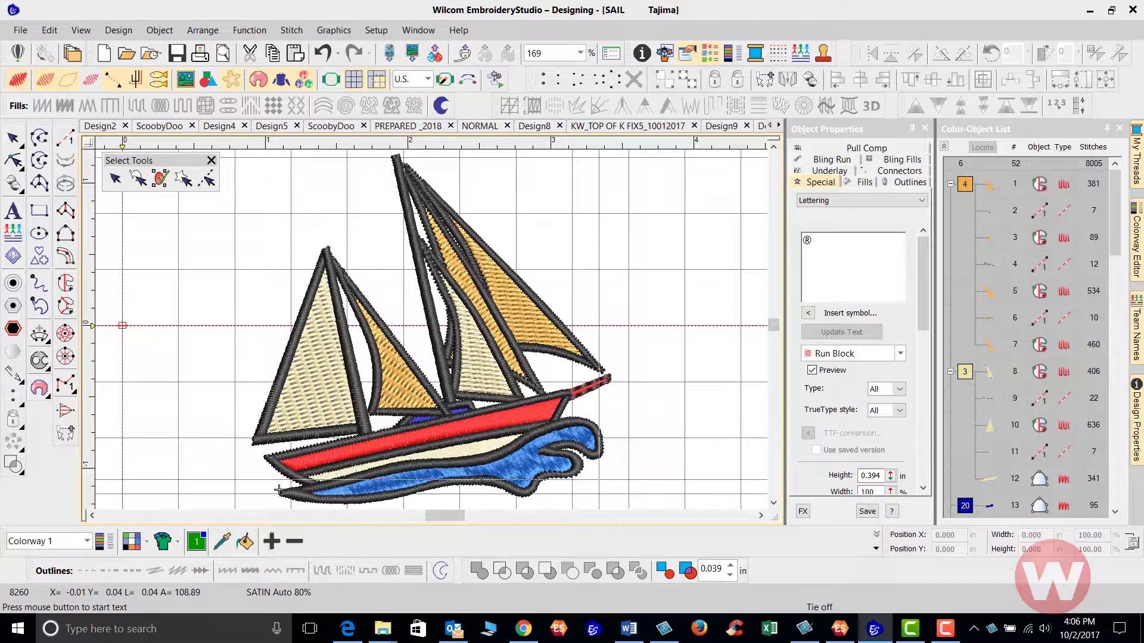
pyautogui.click(575, 476)
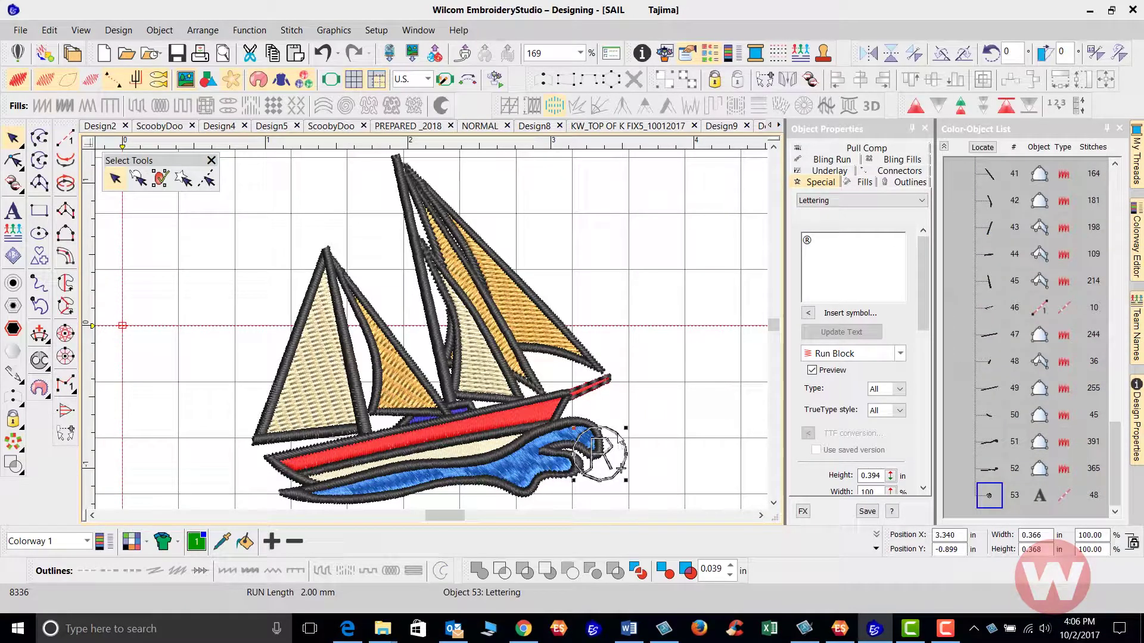
pyautogui.moveTo(618, 445); pyautogui.dragTo(655, 446)
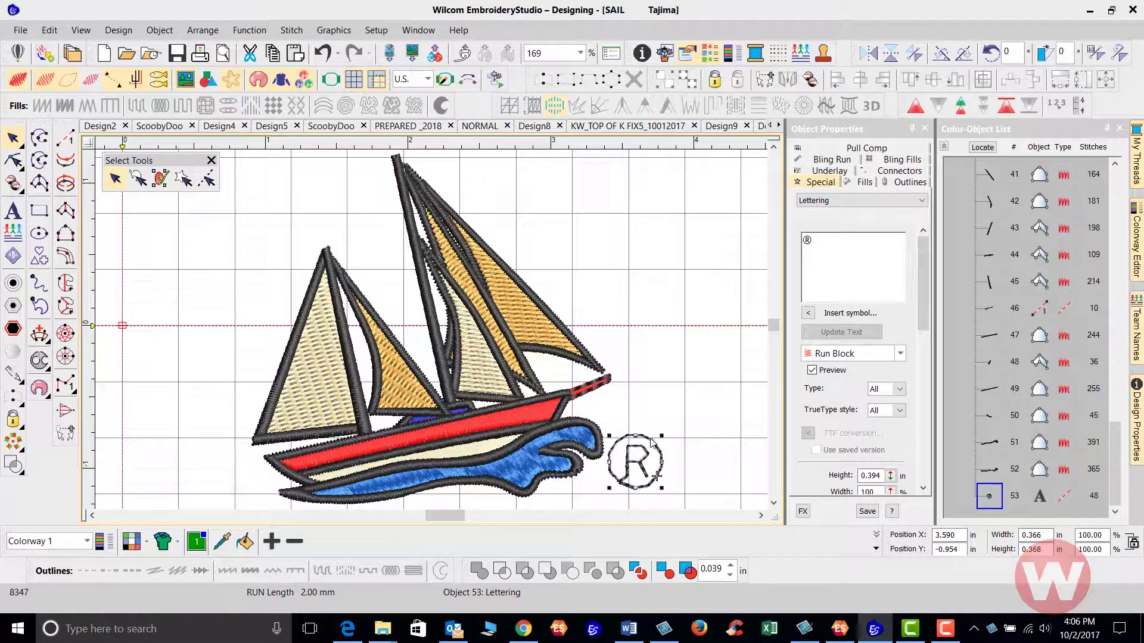
# Step: Resize the ® mark from its corner to about 63%, then deselect it
pyautogui.moveTo(662, 436)
pyautogui.mouseDown()
pyautogui.moveTo(641, 472)
pyautogui.moveTo(645, 448)
pyautogui.mouseUp()
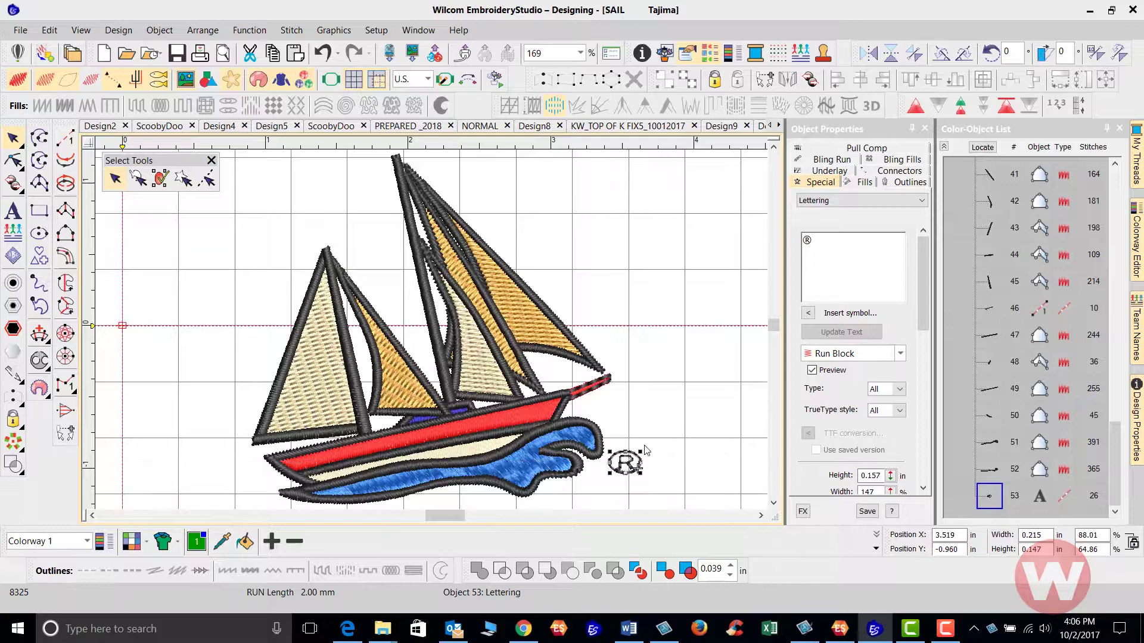
pyautogui.click(323, 54)
pyautogui.moveTo(646, 448); pyautogui.dragTo(636, 457)
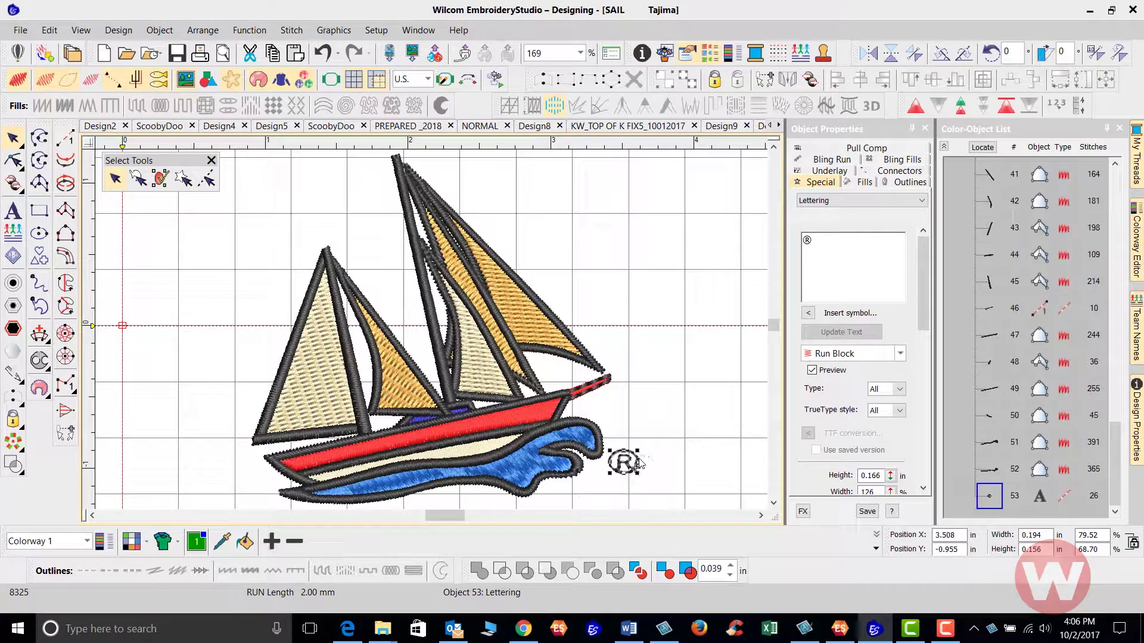
pyautogui.click(323, 54)
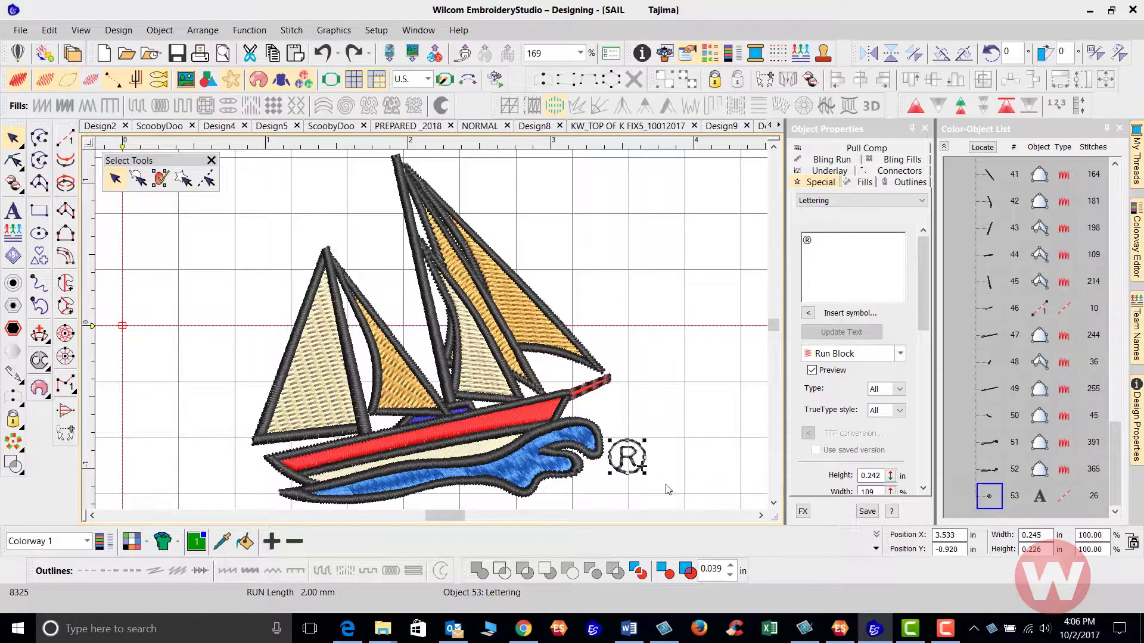
pyautogui.moveTo(644, 443); pyautogui.dragTo(620, 470)
pyautogui.click(647, 423)
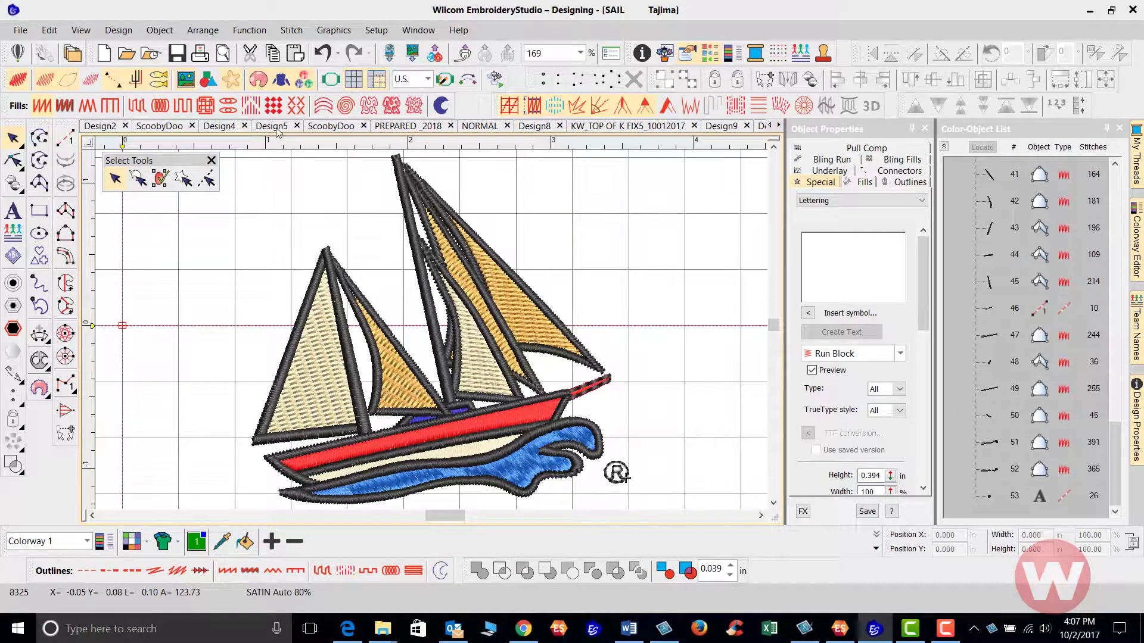
# Step: Enable Apply auto start & end with Maintain automatically, save as default, and apply
pyautogui.click(117, 29)
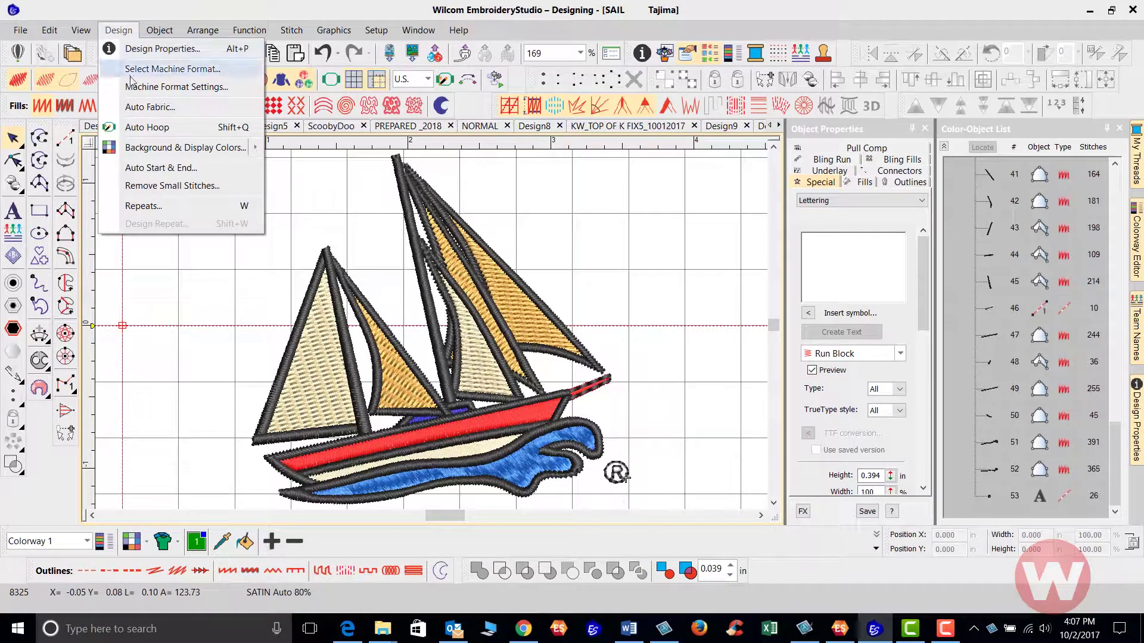
pyautogui.click(199, 169)
pyautogui.moveTo(580, 160); pyautogui.dragTo(712, 155)
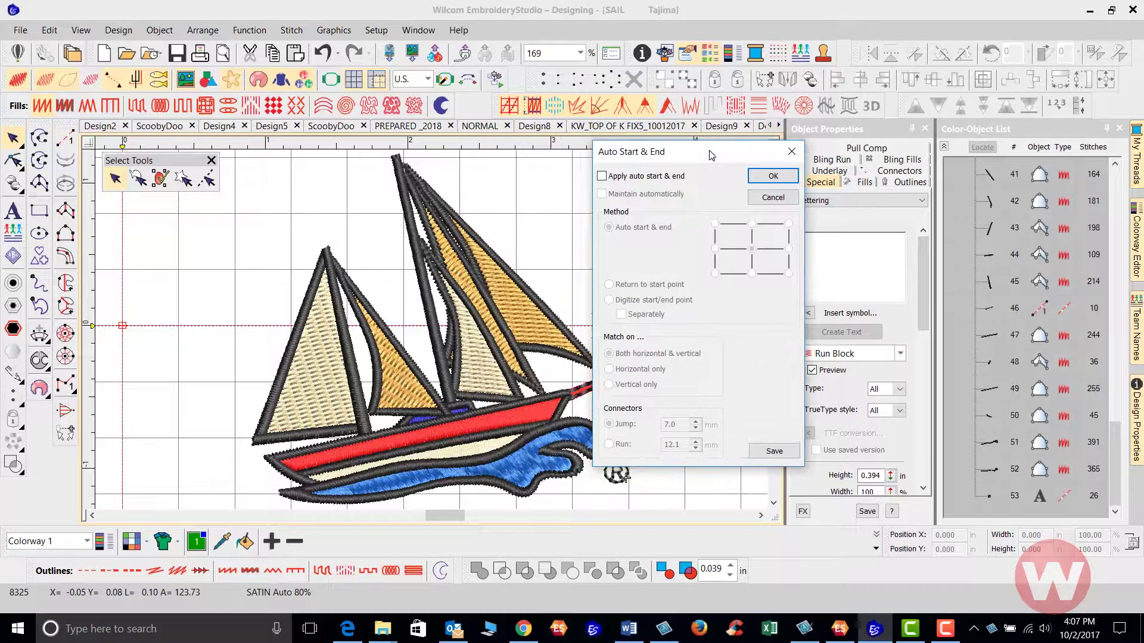
pyautogui.click(601, 177)
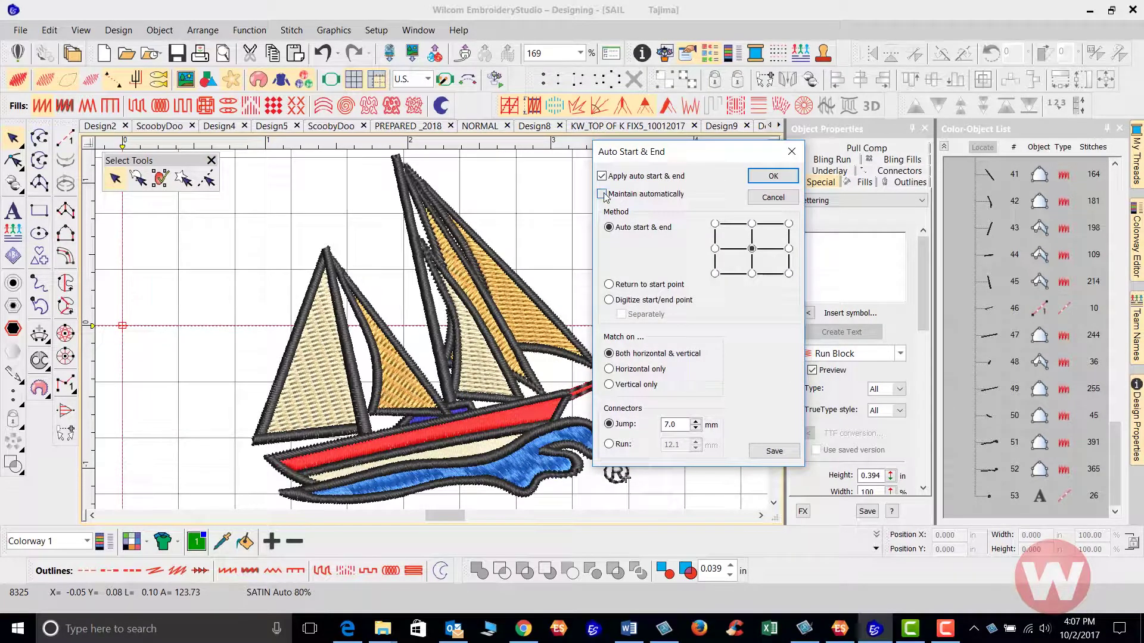
pyautogui.click(603, 194)
pyautogui.click(775, 452)
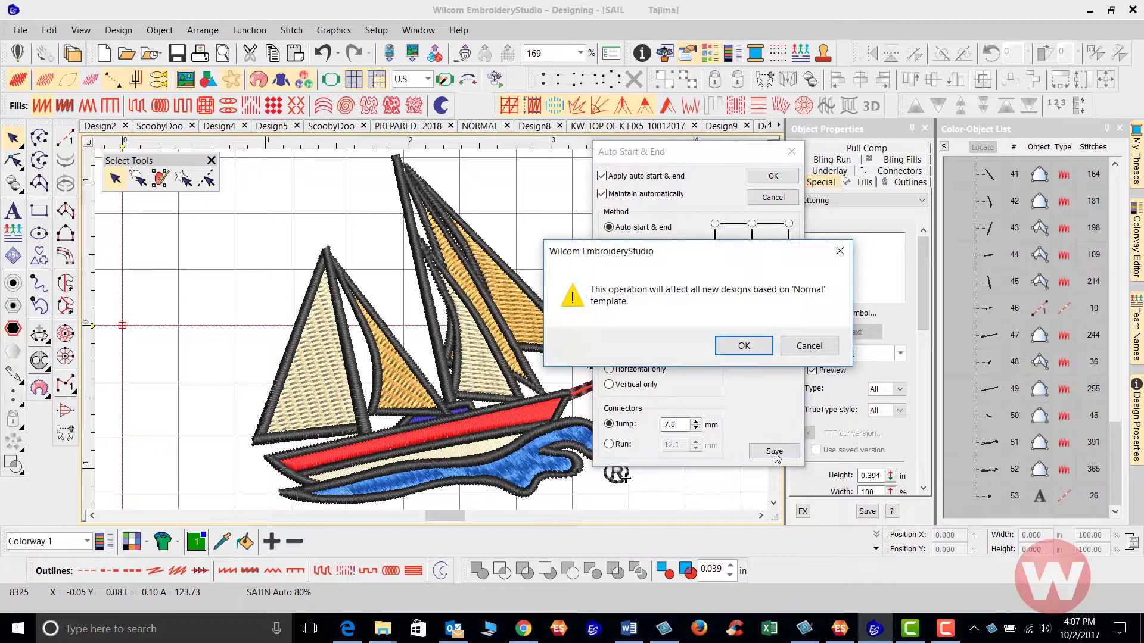
pyautogui.click(746, 344)
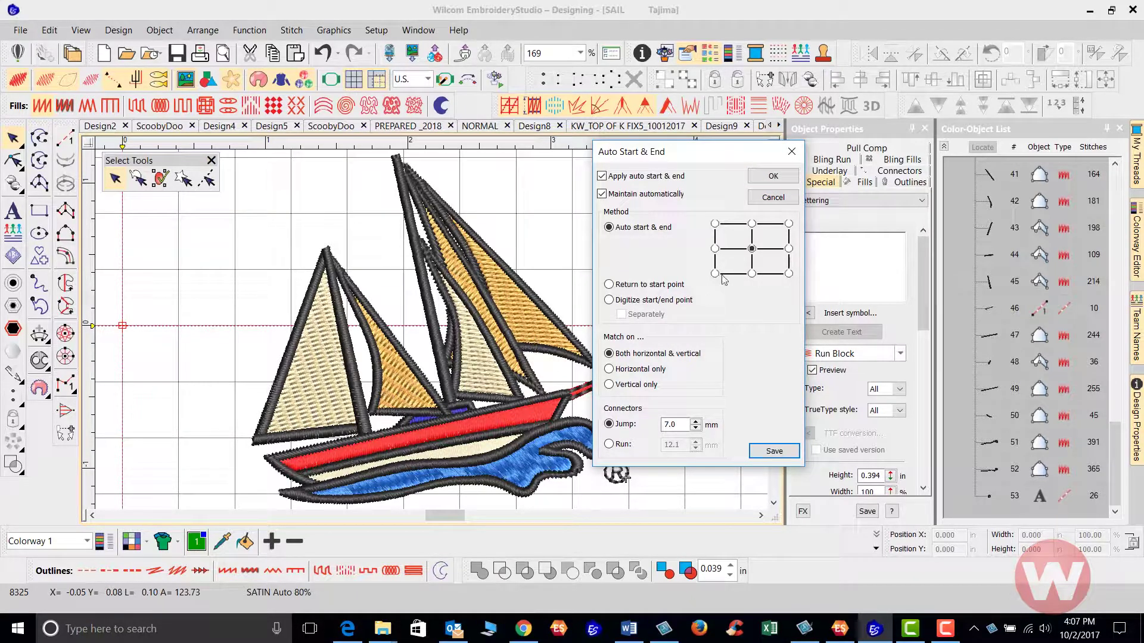
pyautogui.click(773, 177)
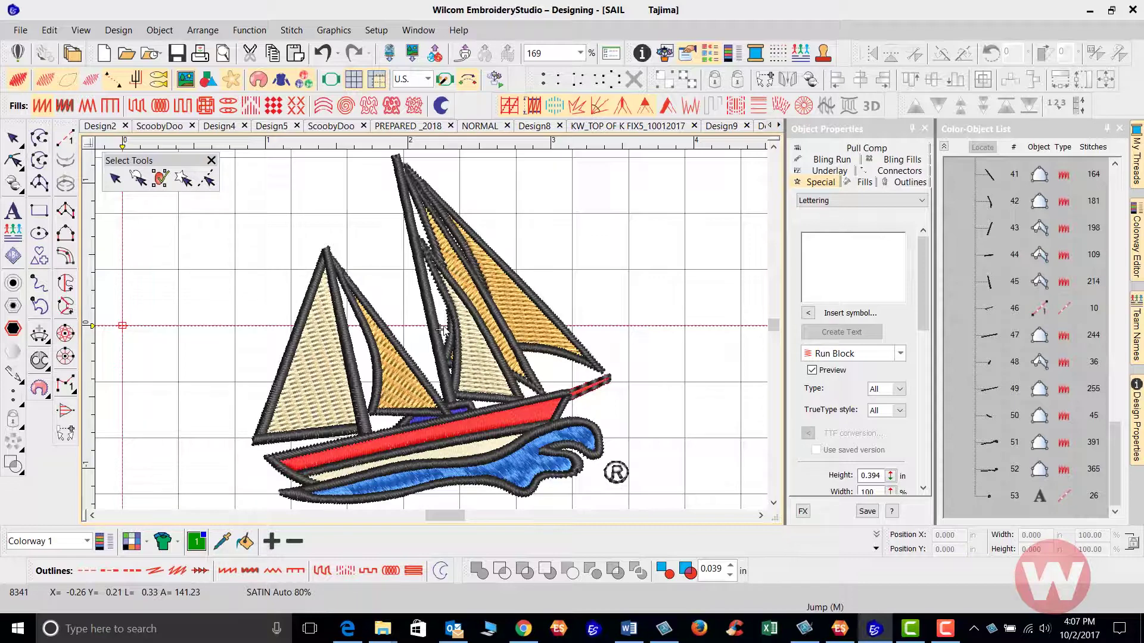
# Step: Replay the sailboat design in the Stitch Player to stitch 8341, adjusting playback speed
pyautogui.click(494, 79)
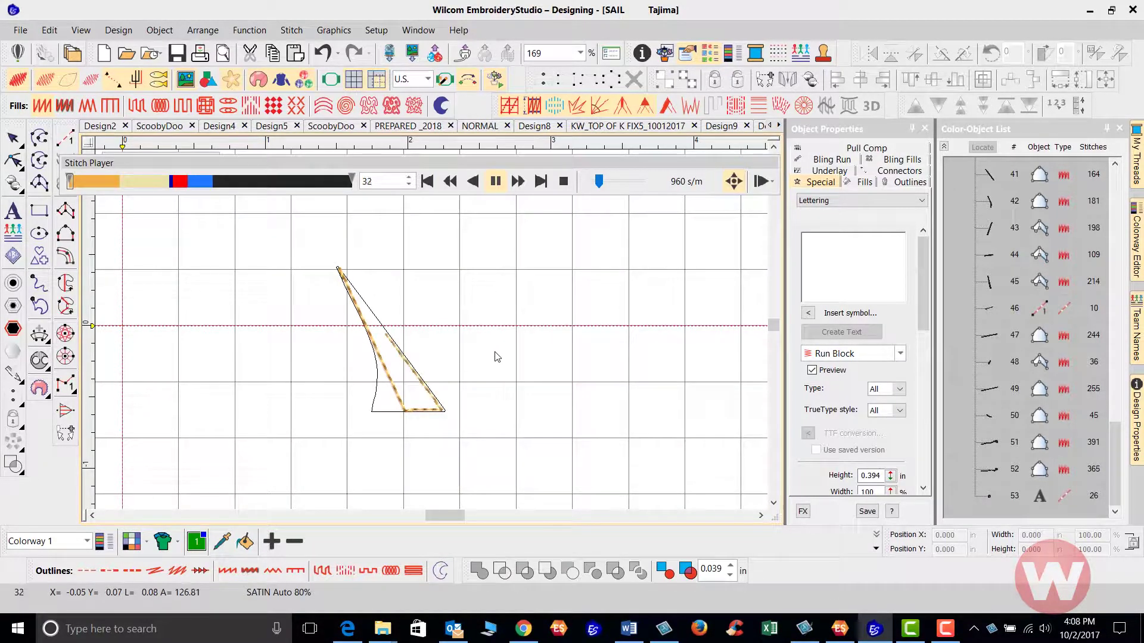
pyautogui.moveTo(596, 185); pyautogui.dragTo(622, 195)
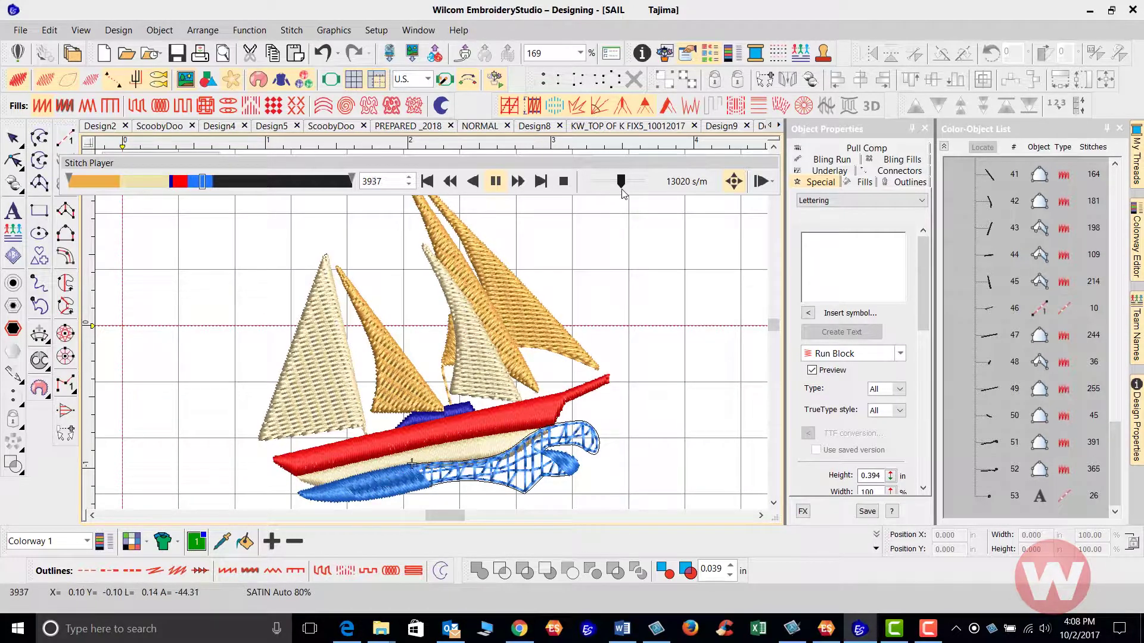
pyautogui.moveTo(620, 193)
pyautogui.mouseDown()
pyautogui.moveTo(600, 203)
pyautogui.moveTo(623, 196)
pyautogui.mouseUp()
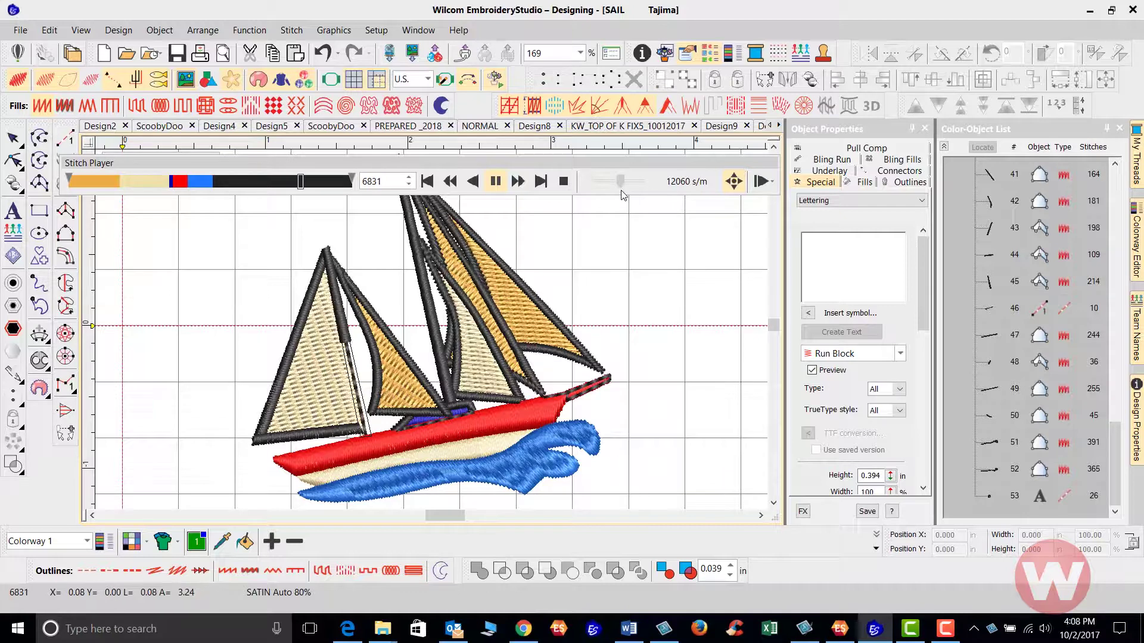
pyautogui.moveTo(621, 194); pyautogui.dragTo(621, 198)
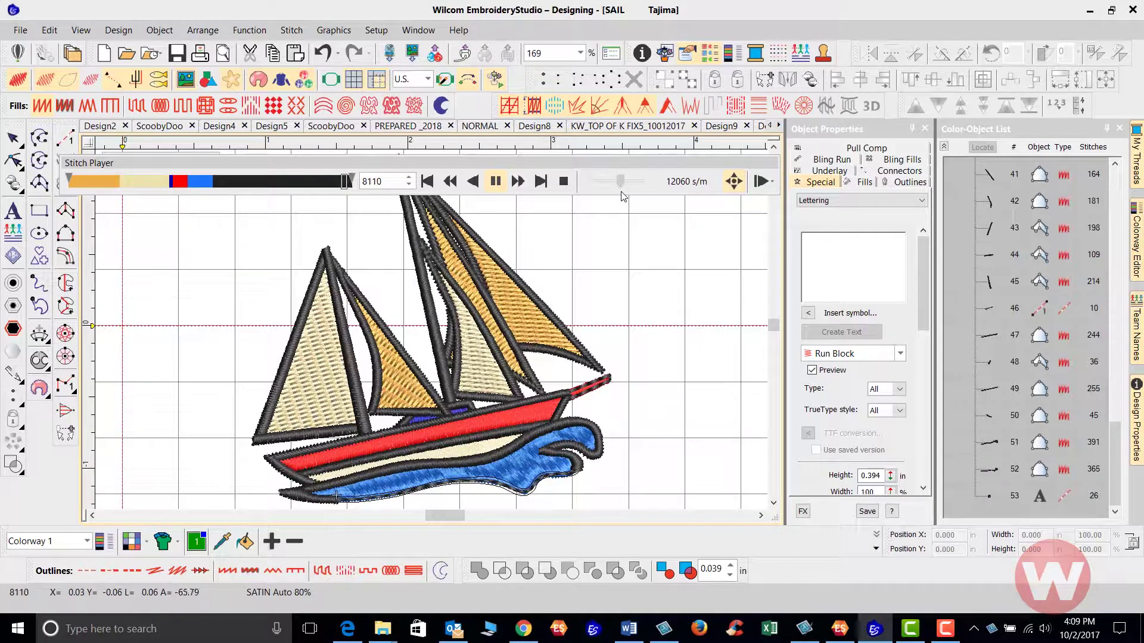
pyautogui.moveTo(621, 197); pyautogui.dragTo(620, 198)
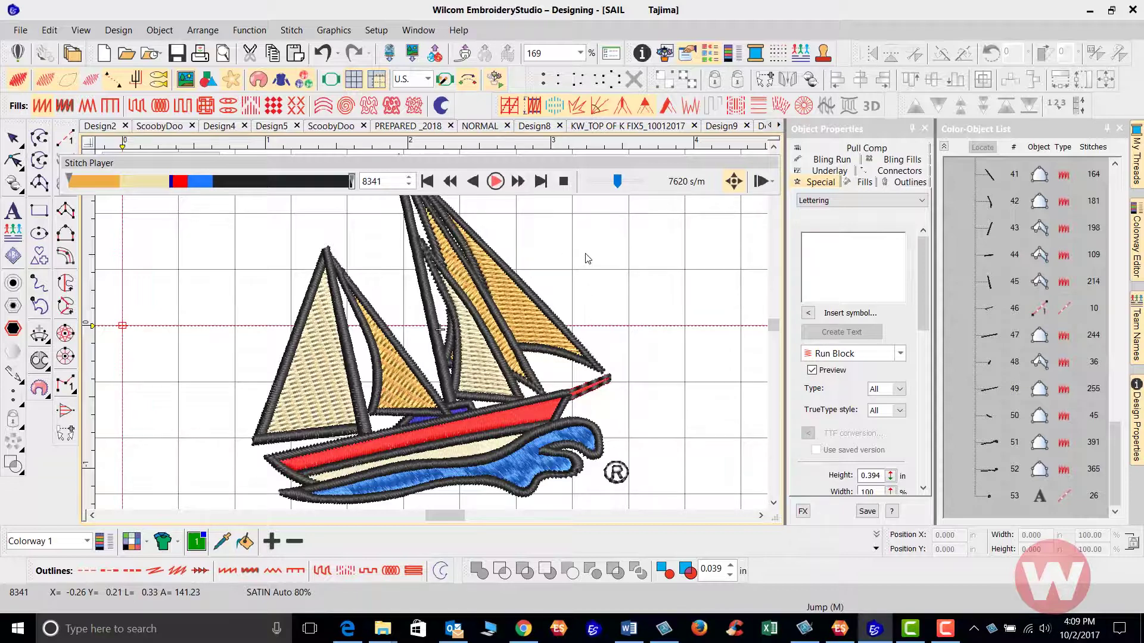
# Step: Close the Stitch Player and zoom the sailboat design to 100%
pyautogui.press('Escape')
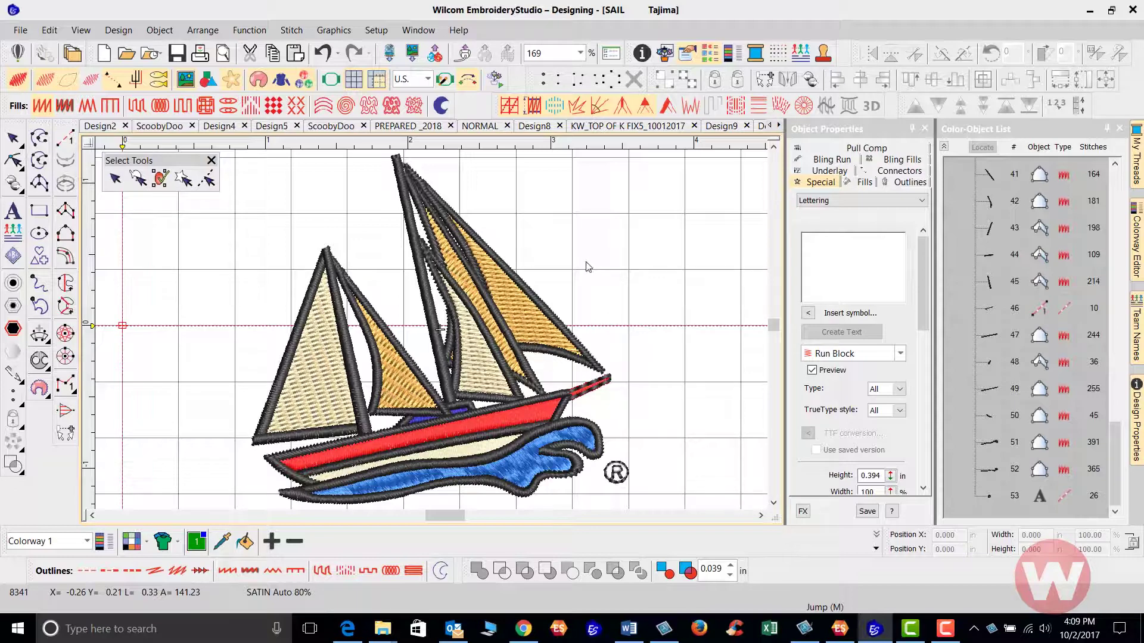
pyautogui.press('1')
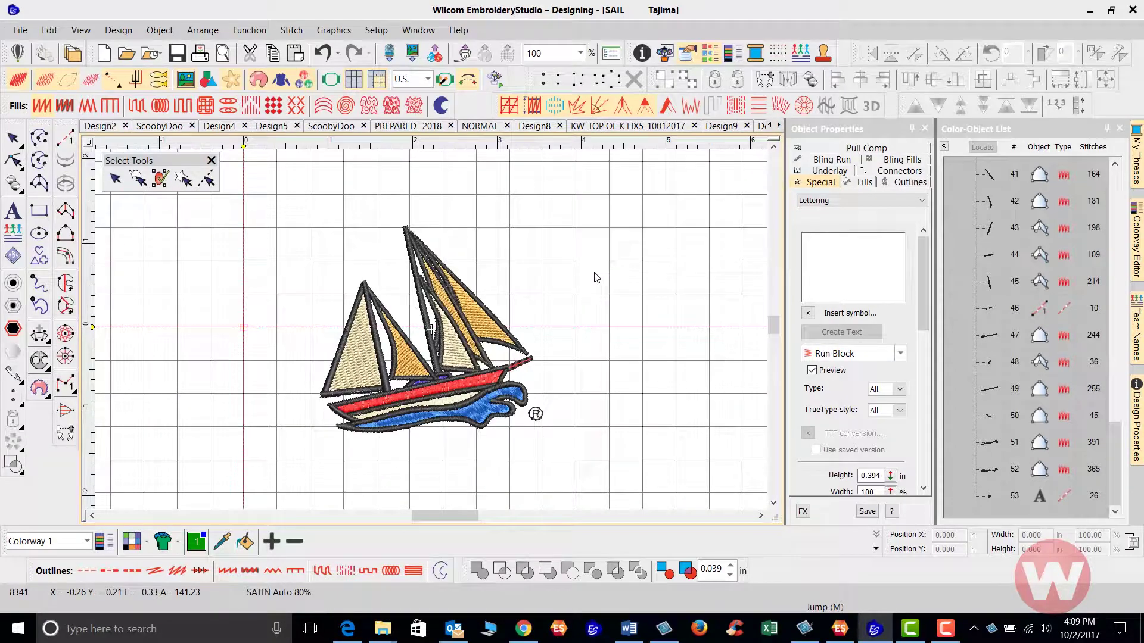